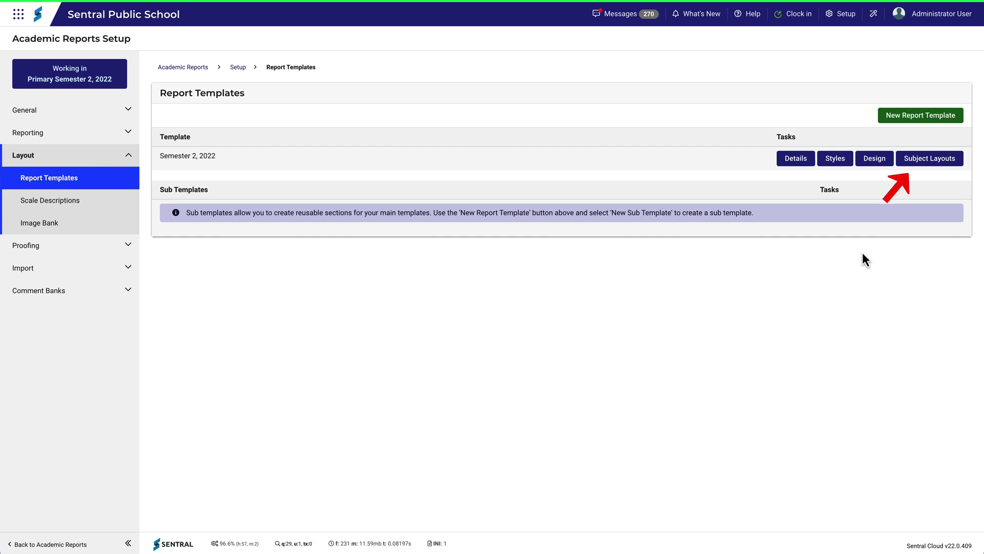
Step: Open the Subject Layouts for the Semester 2, 2022 report template
left_click(917, 164)
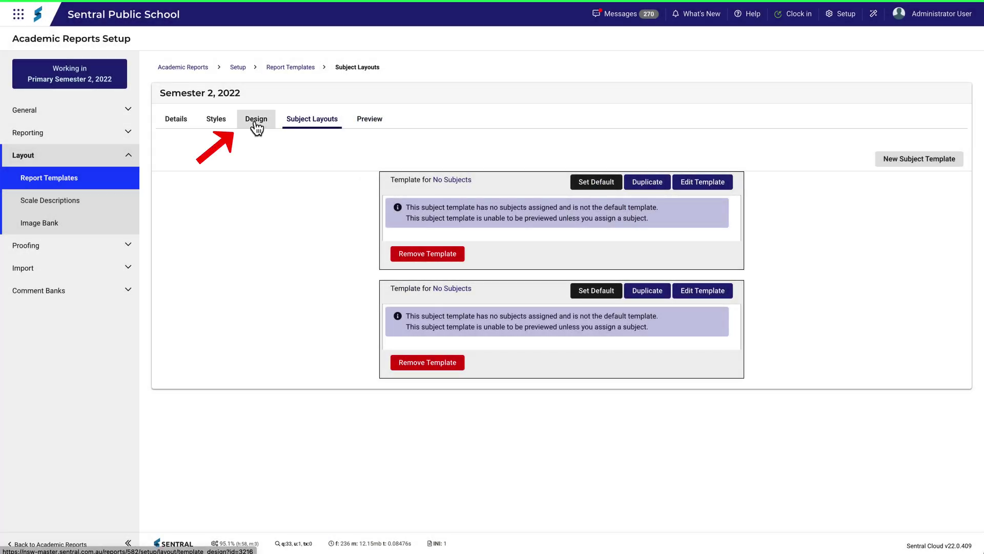
Step: View the Semester 2, 2022 template design, scrolling through its pages to the Subjects component
left_click(252, 128)
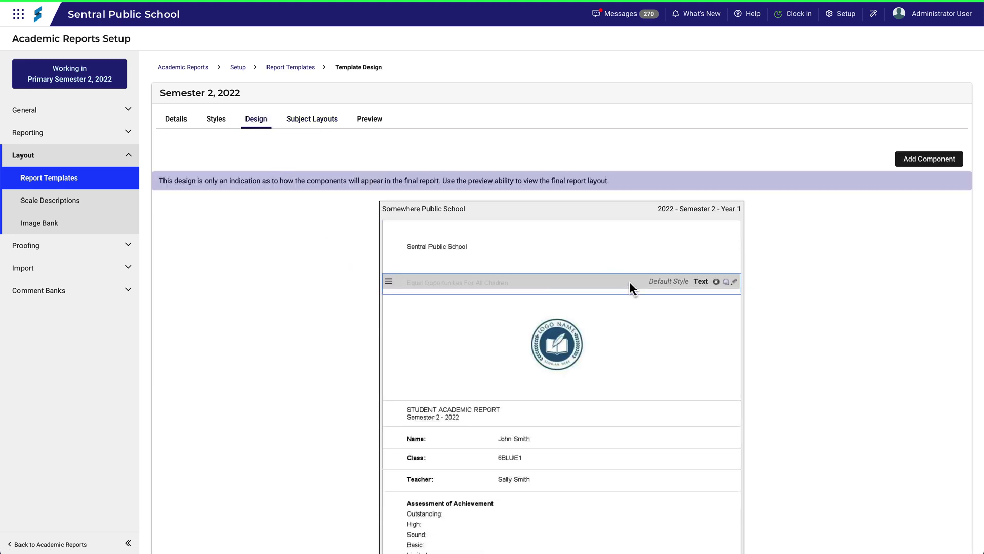
mouse_move(640, 316)
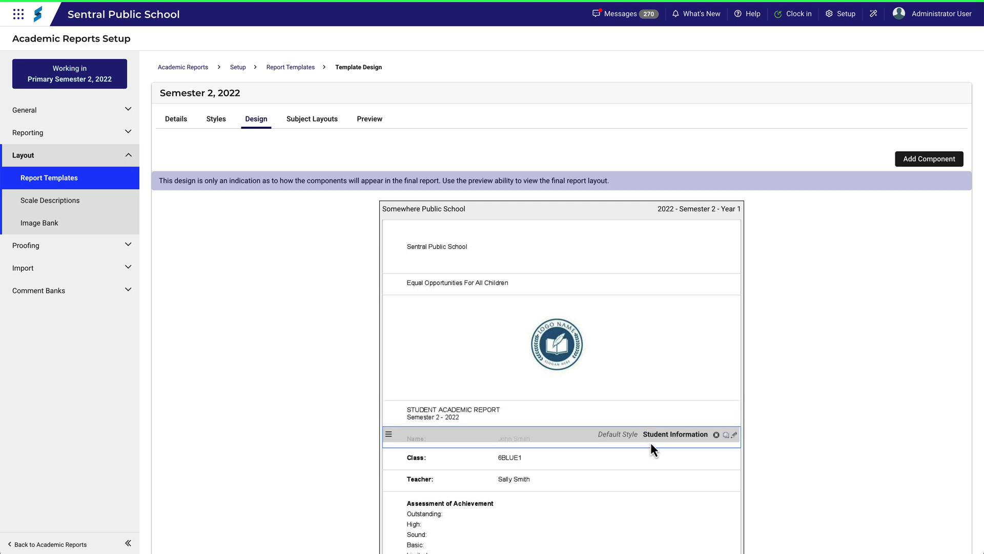
mouse_move(694, 457)
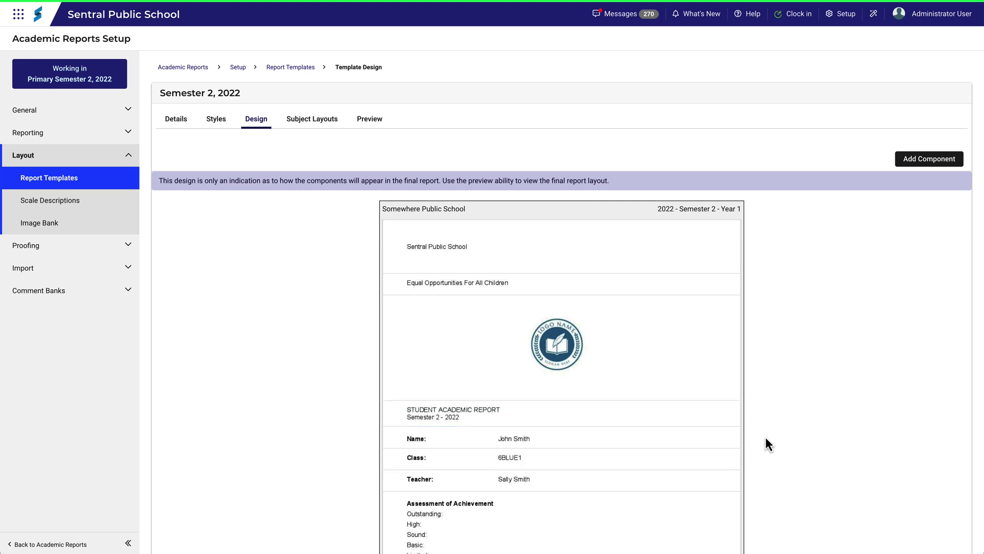
scroll(766, 439, "down", 7)
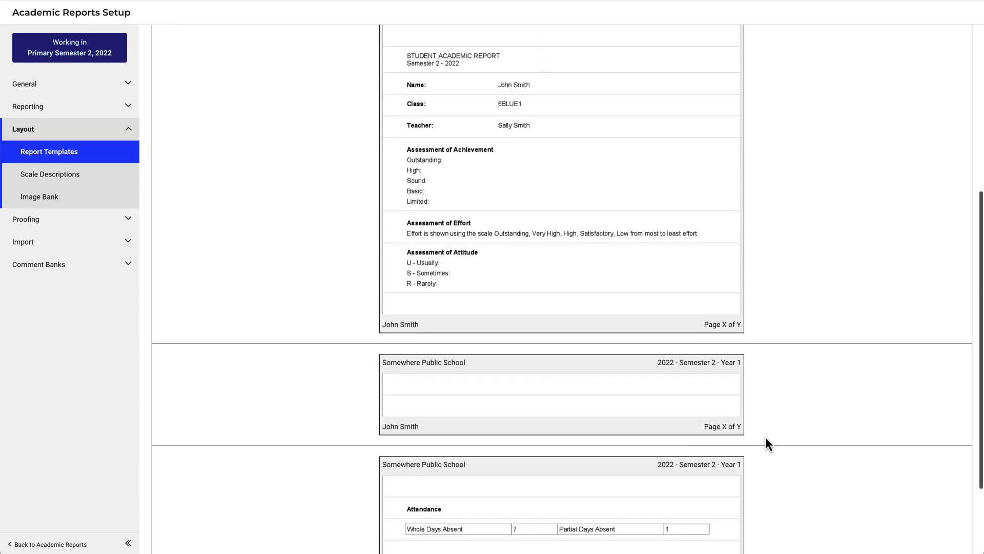
mouse_move(709, 388)
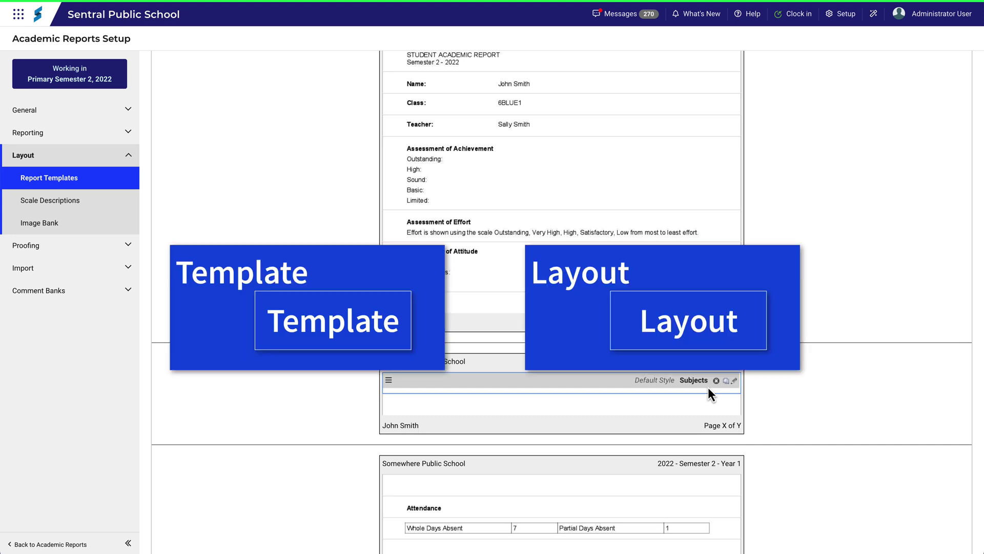
scroll(827, 376, "up", 10)
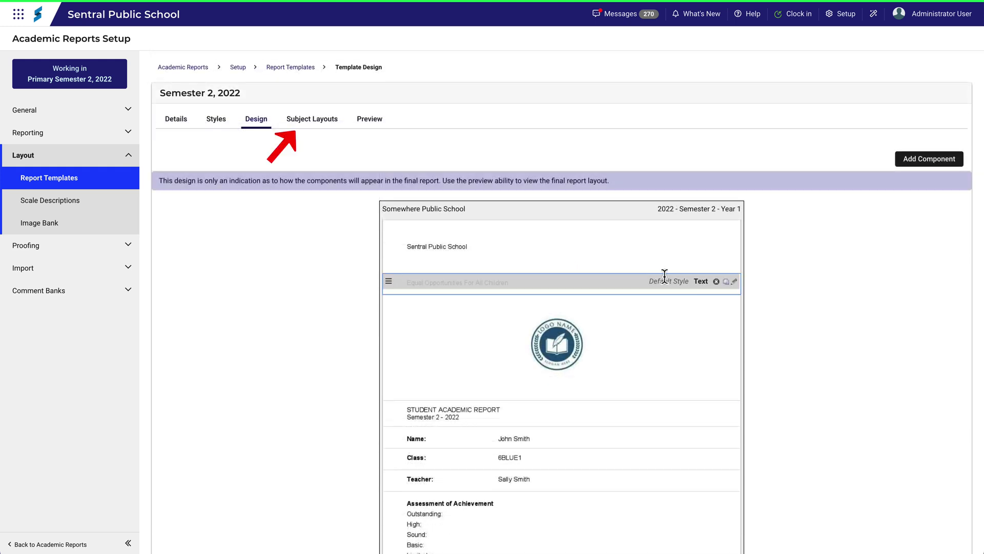
Step: Assign English to the first subject template and save the assignment
left_click(321, 122)
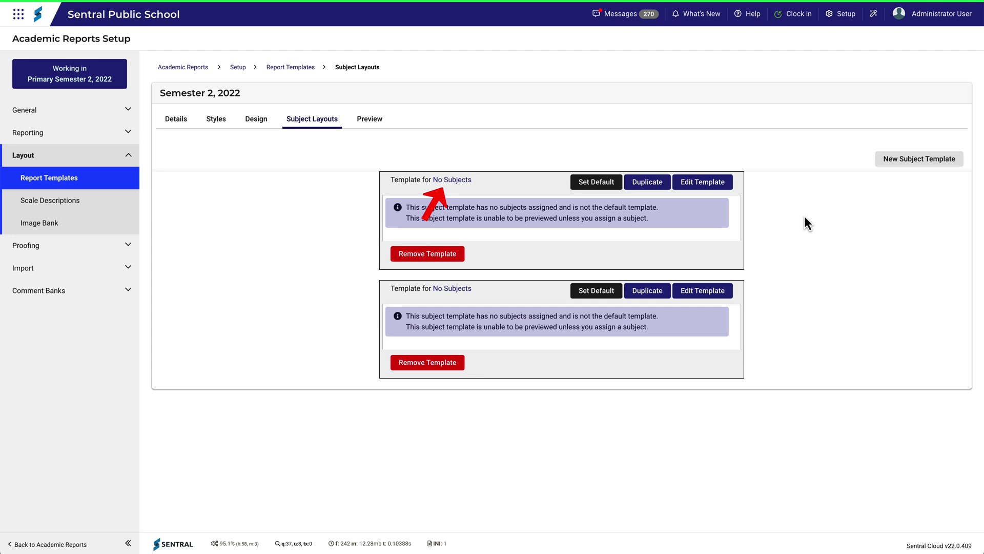
left_click(451, 182)
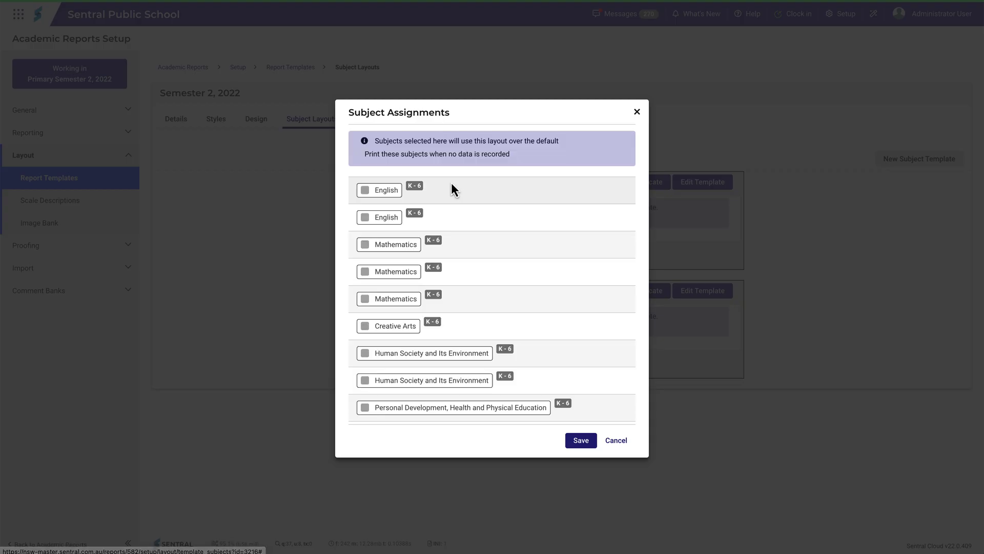
left_click(385, 191)
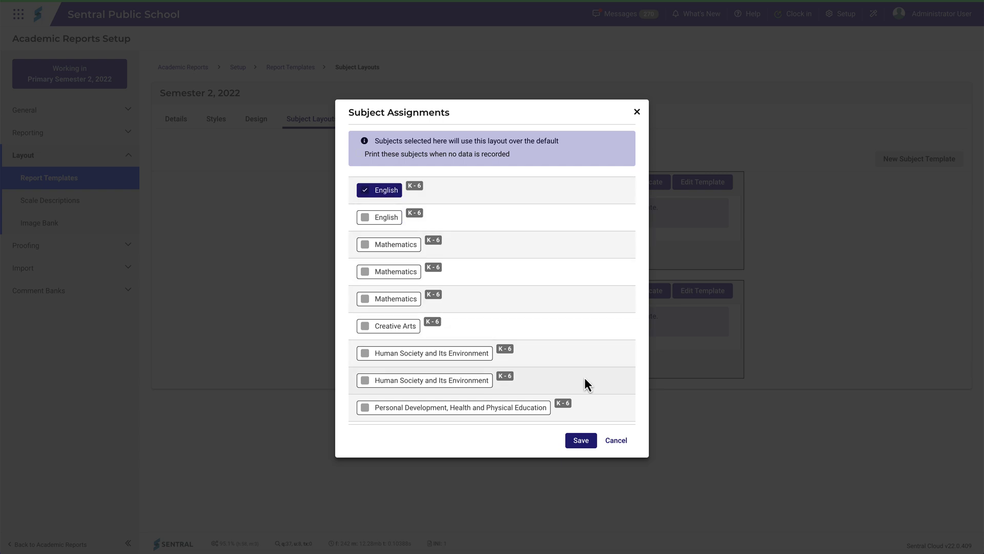
left_click(586, 439)
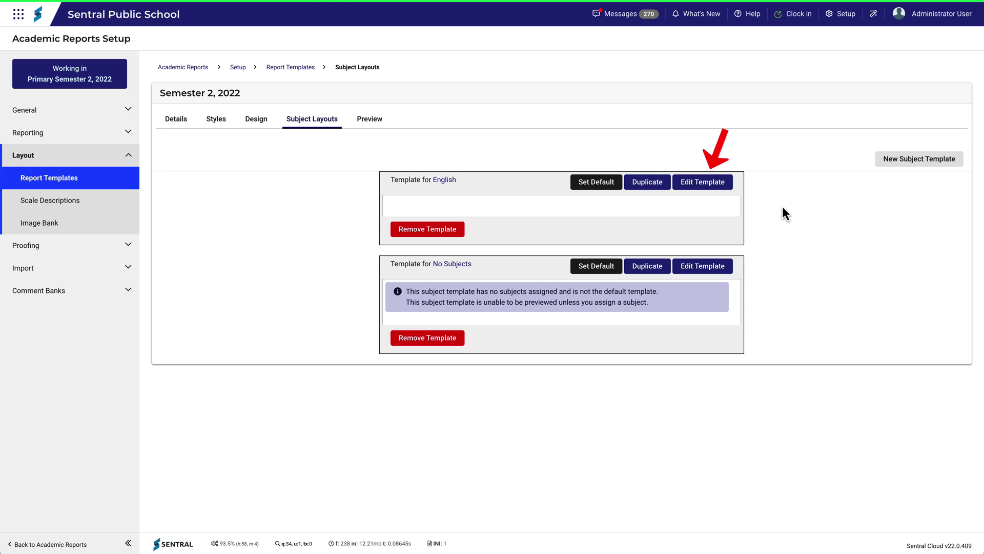
Step: Edit the English template and preview the Achievement Distribution, Graph and Tally components
left_click(721, 186)
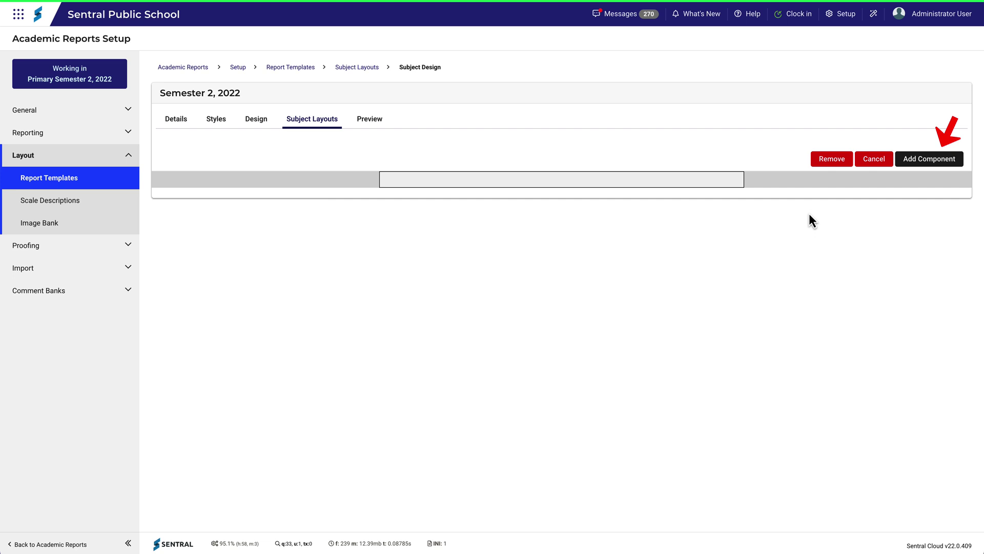
left_click(913, 172)
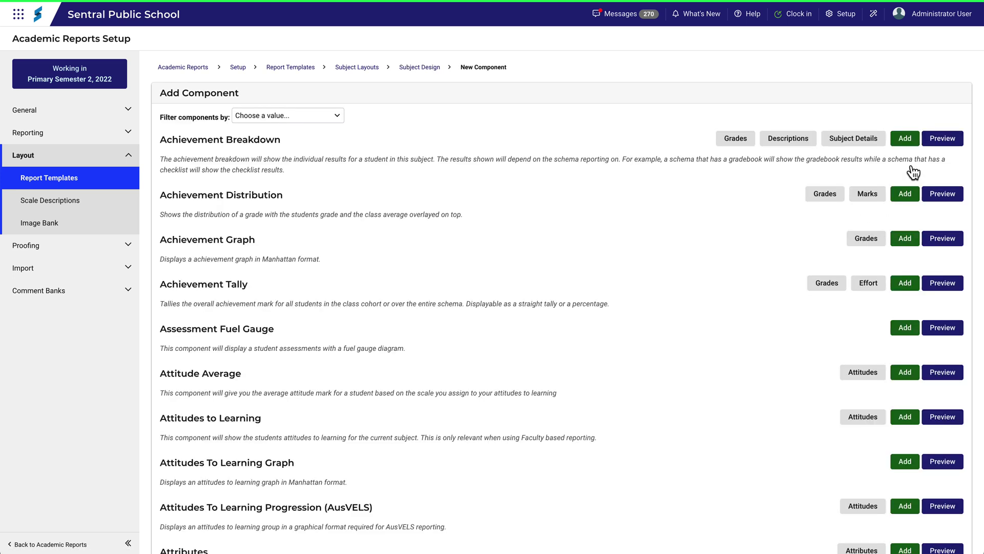
left_click(946, 198)
left_click(947, 200)
left_click(949, 244)
left_click(949, 245)
left_click(947, 285)
left_click(948, 285)
Step: Add a Subject Name component to the English template and save it
scroll(976, 273, "down", 18)
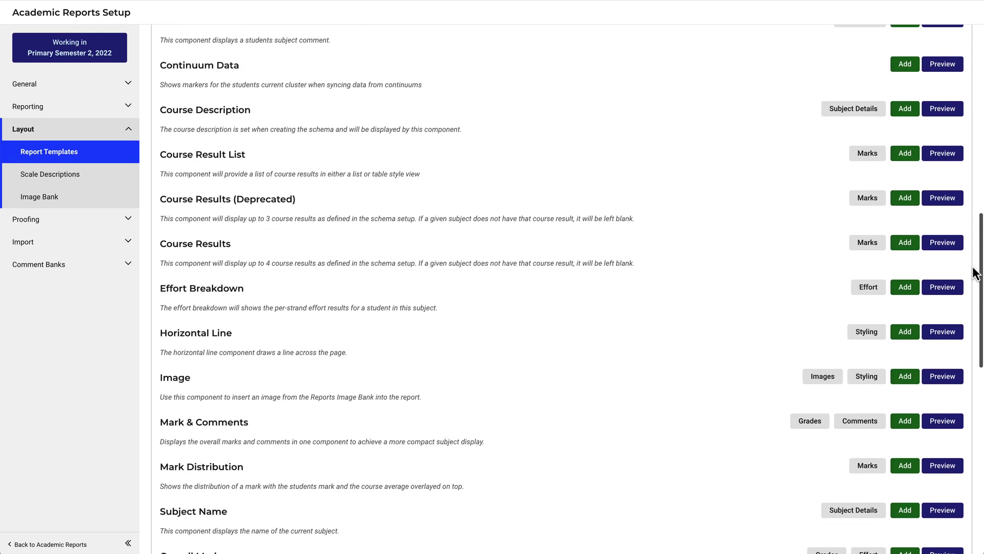
scroll(976, 273, "down", 1)
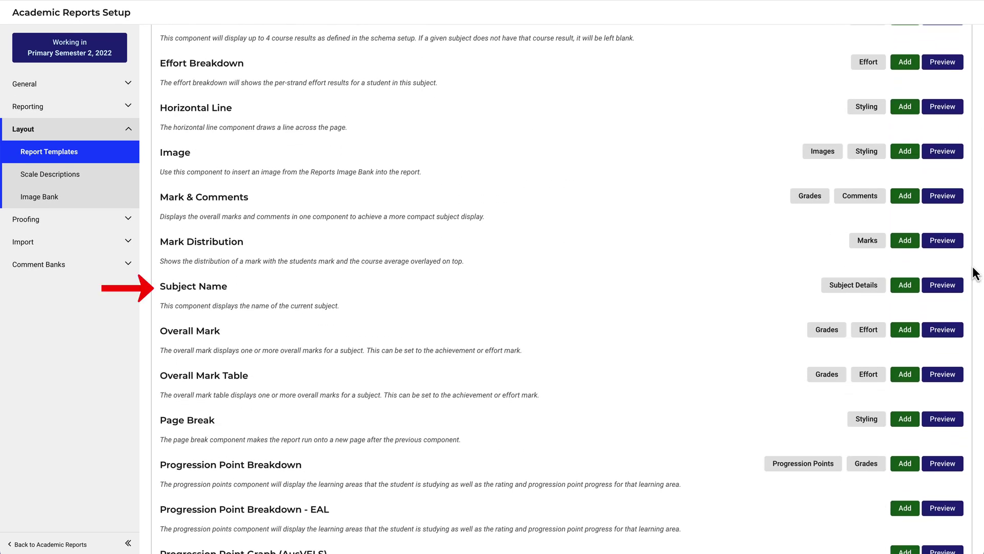
left_click(956, 289)
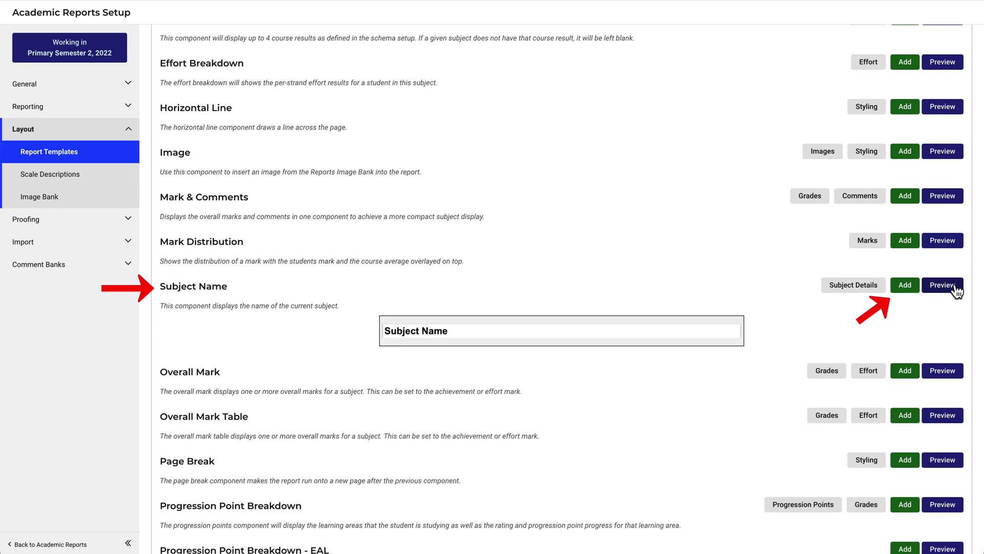
left_click(905, 287)
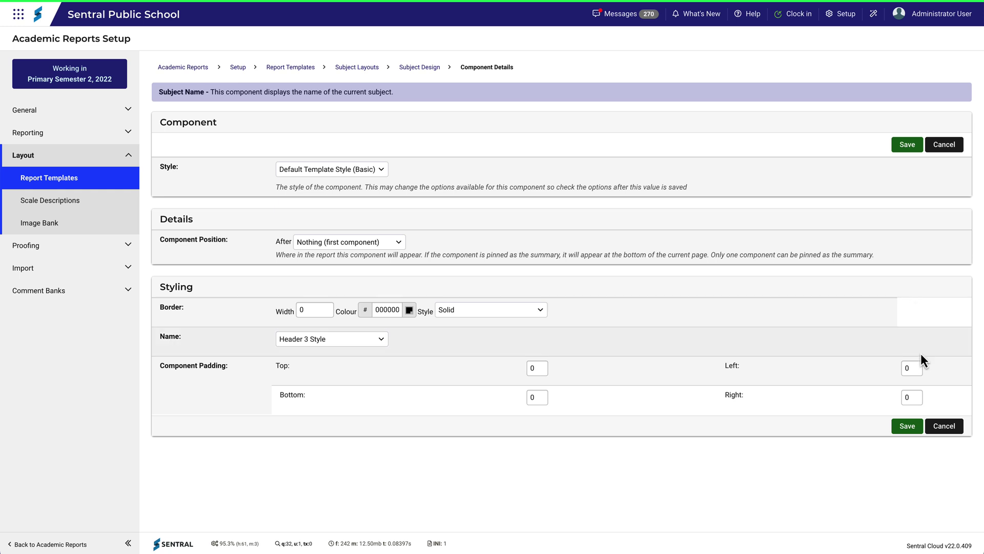
left_click(909, 430)
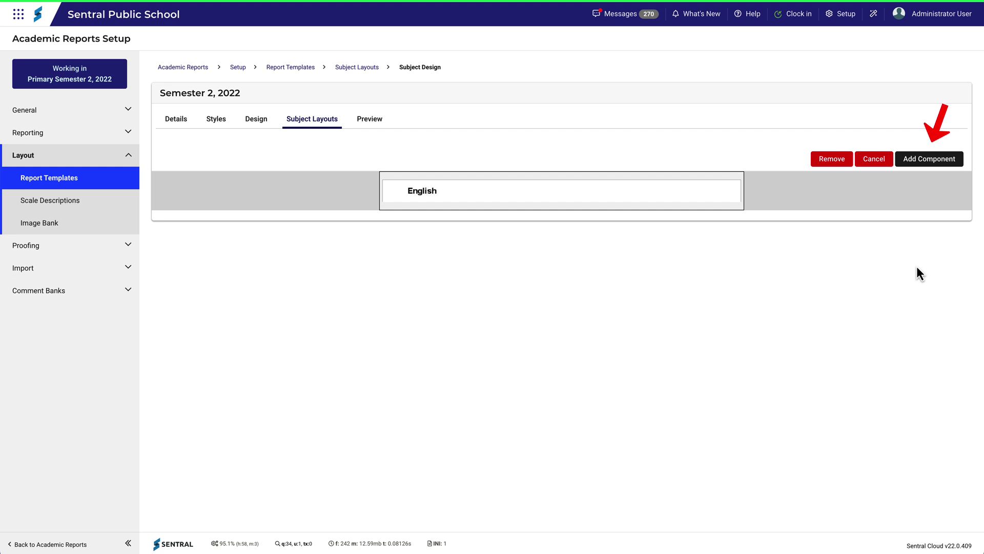
Step: Add a Comment component set to Teacher Comment to the English template and save it
left_click(929, 160)
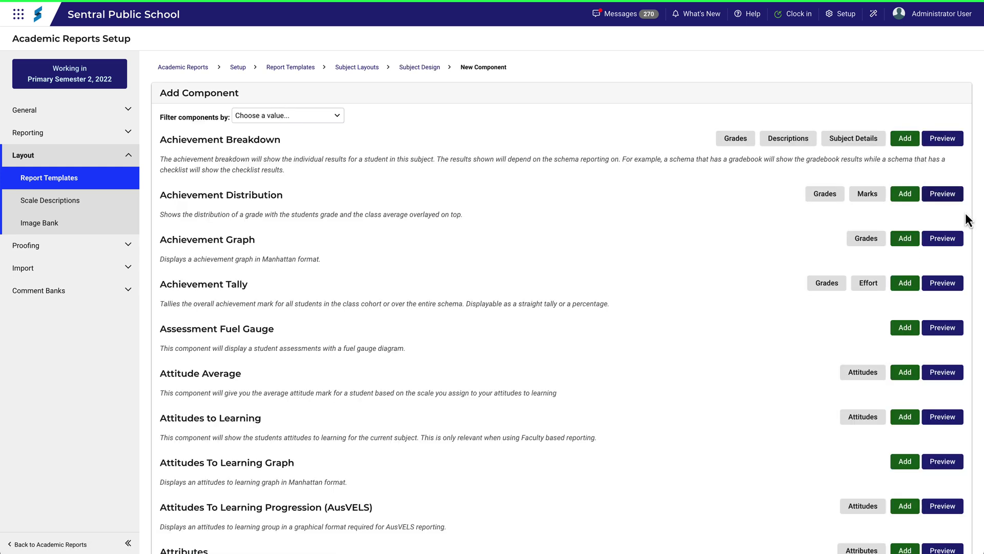
scroll(978, 255, "down", 9)
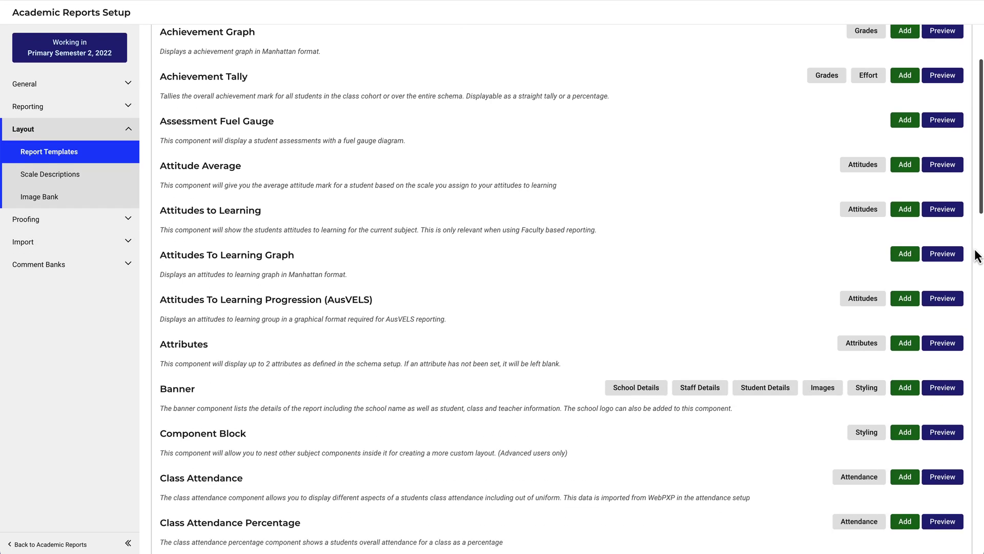
scroll(978, 255, "down", 1)
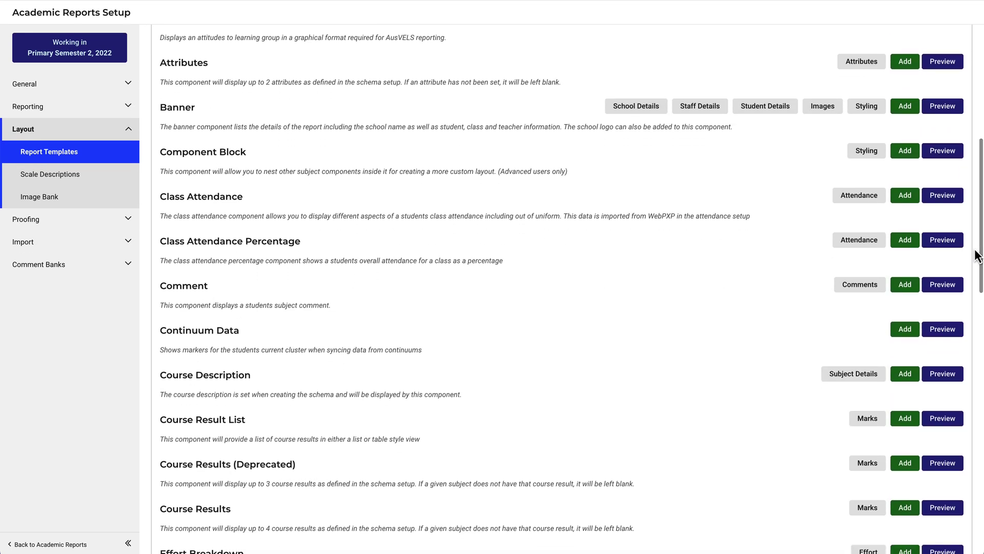
left_click(905, 285)
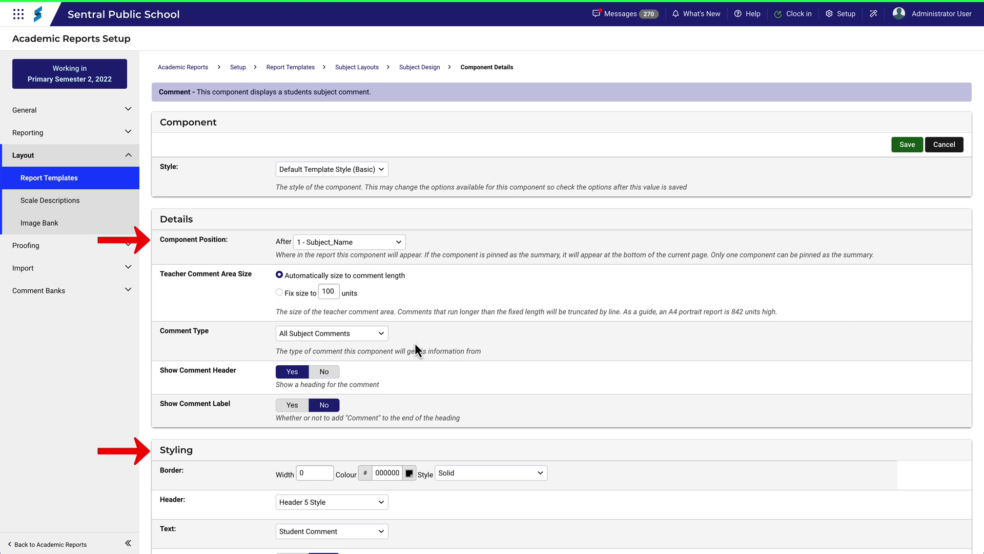
left_click(382, 334)
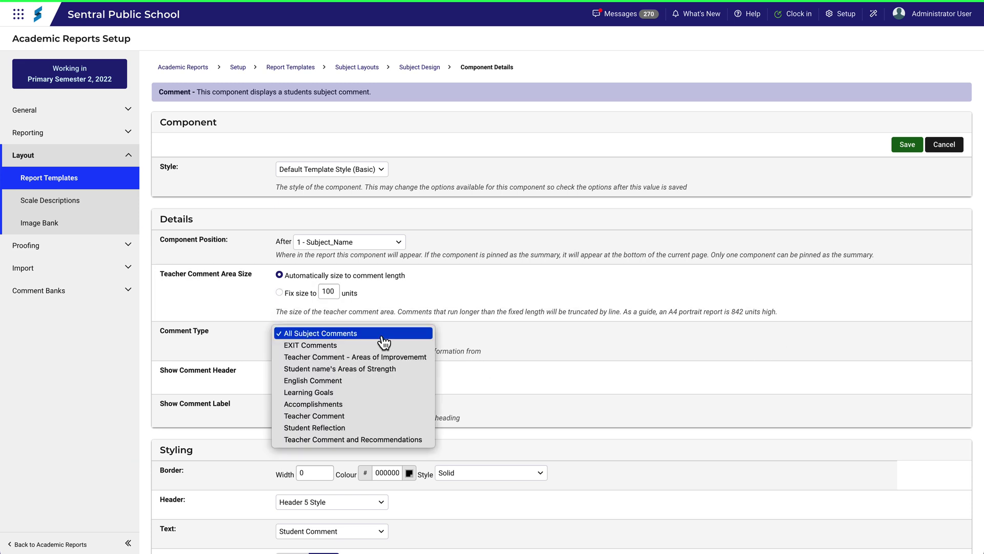
left_click(380, 417)
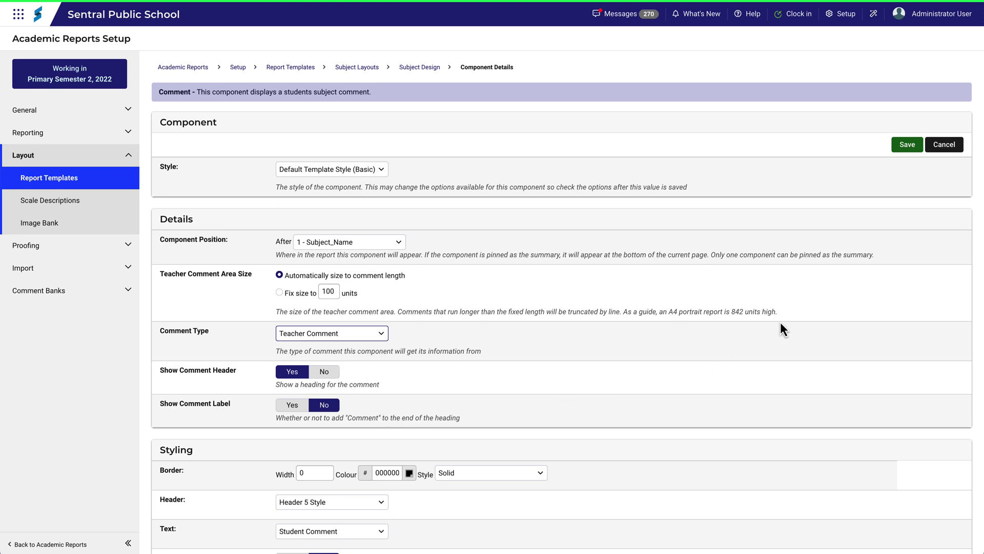
left_click(907, 147)
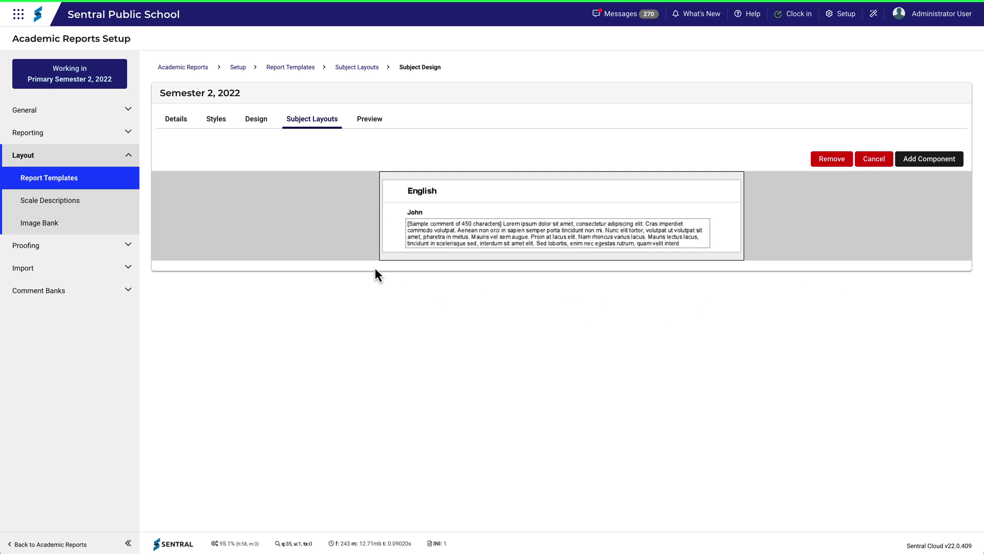
left_click(257, 123)
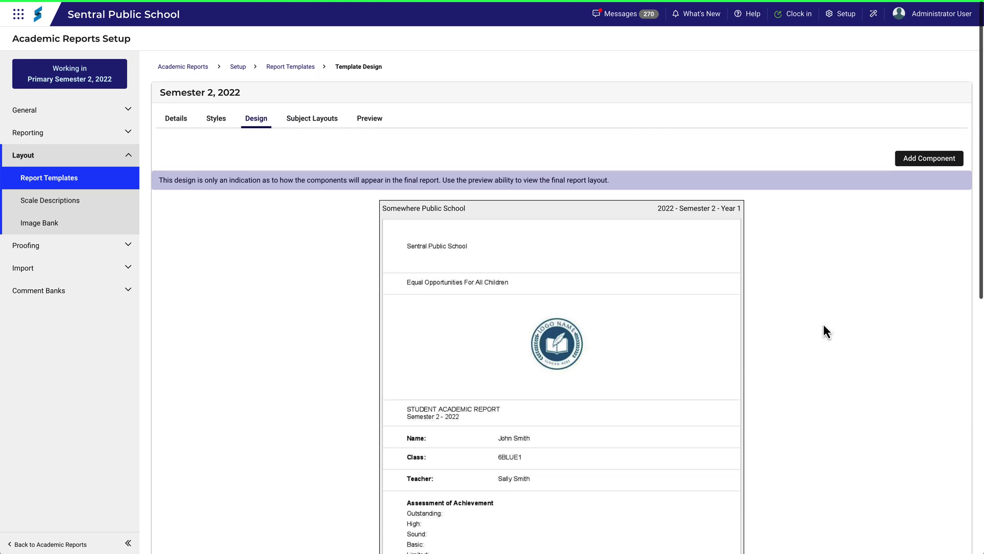
scroll(823, 324, "down", 5)
scroll(824, 324, "down", 1)
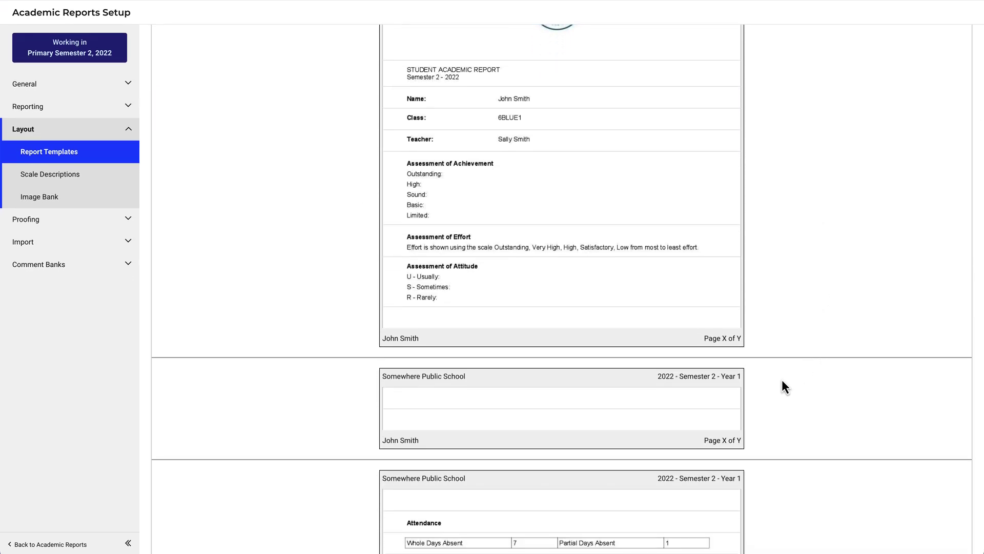
mouse_move(736, 408)
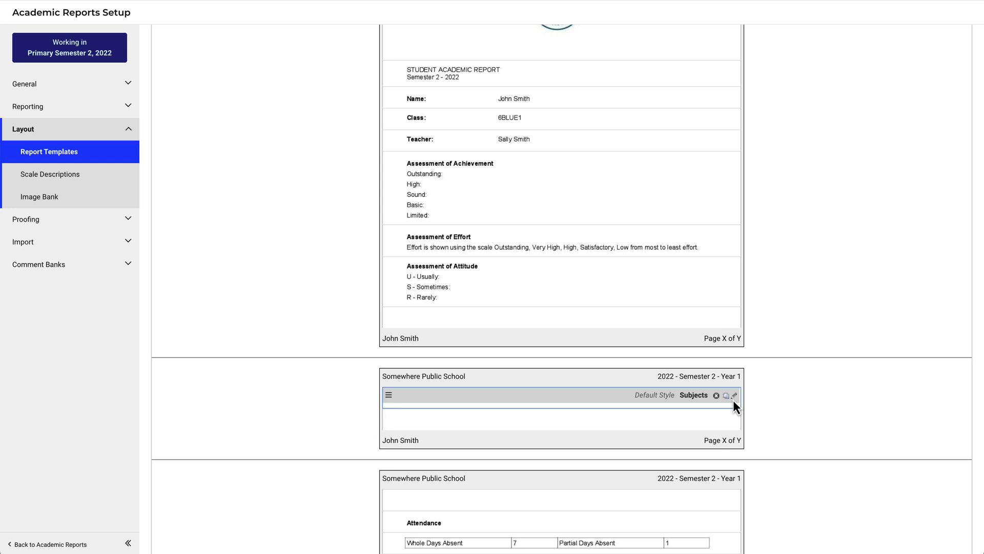
scroll(782, 286, "up", 5)
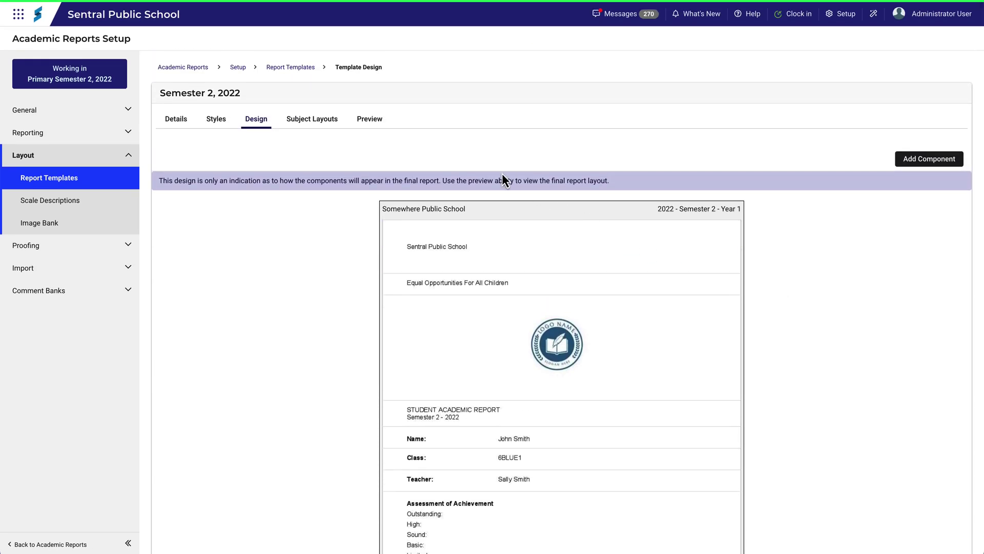
left_click(379, 120)
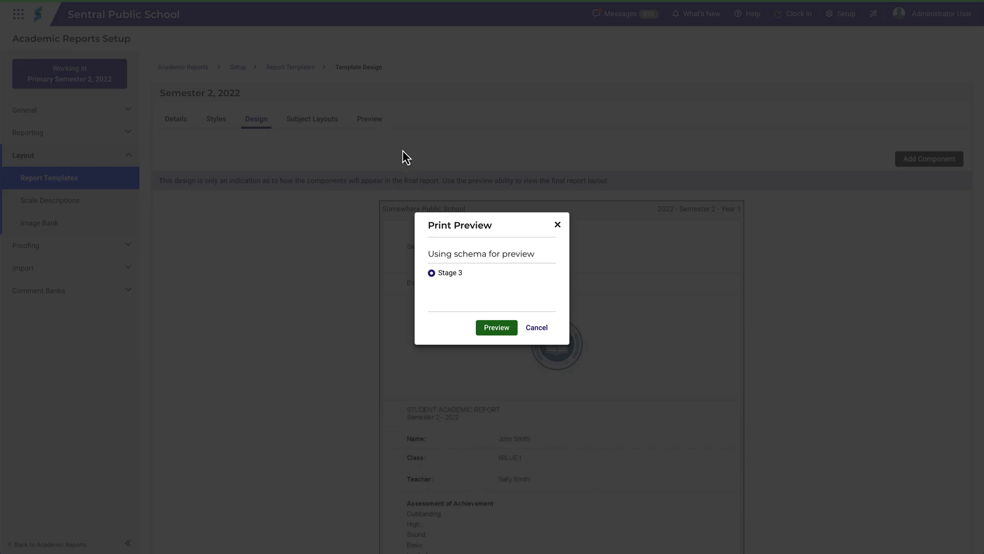
left_click(503, 332)
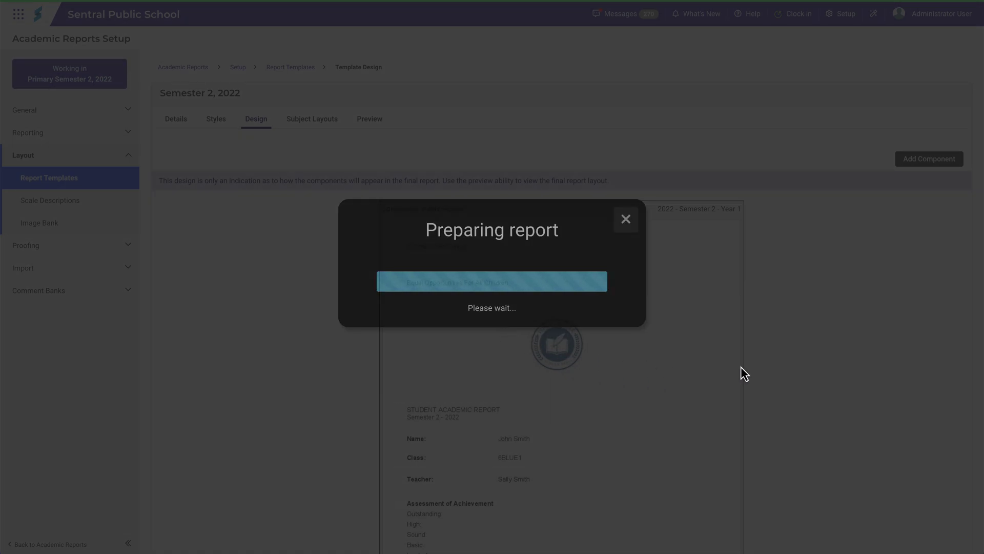
scroll(765, 364, "down", 10)
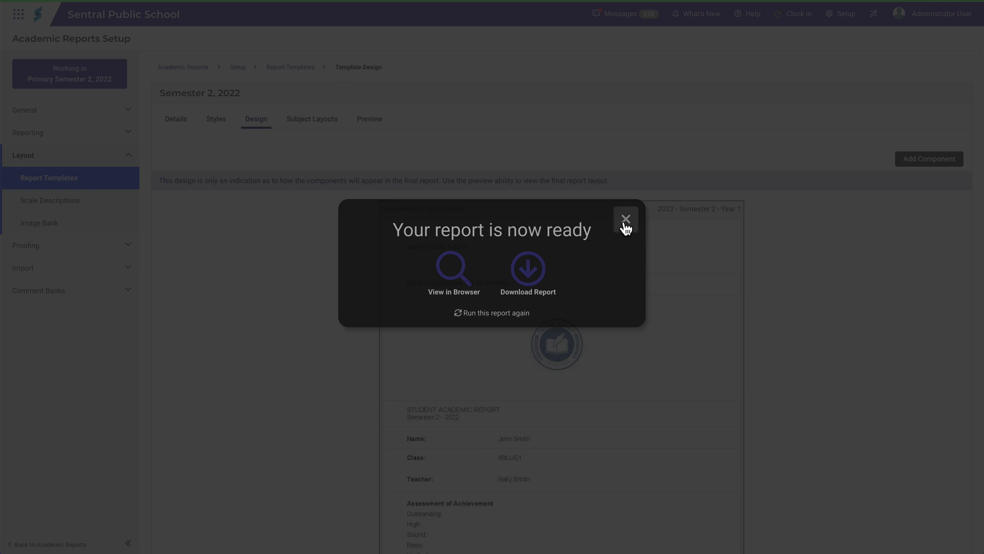
left_click(626, 220)
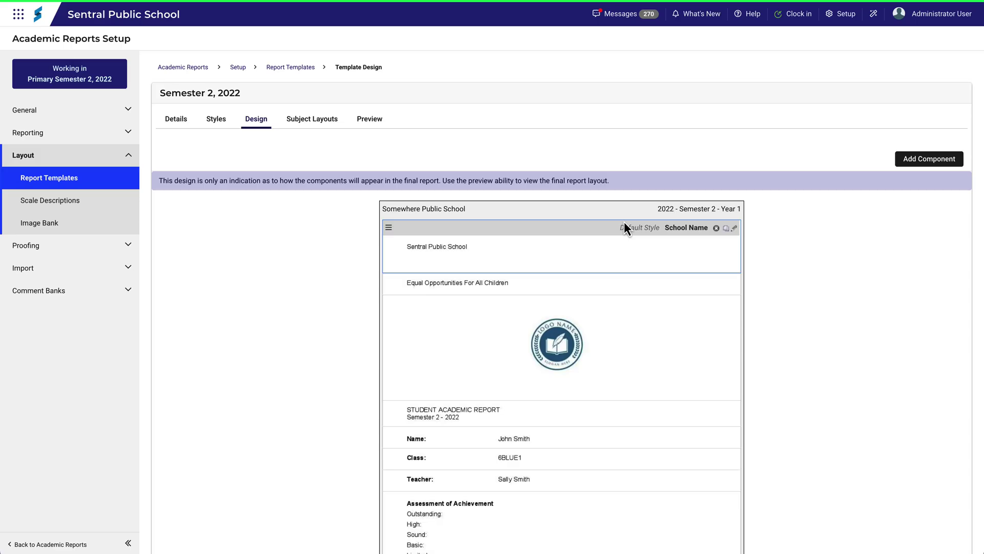
Step: Add an Overall Mark component below the teacher comment in the English template
left_click(329, 123)
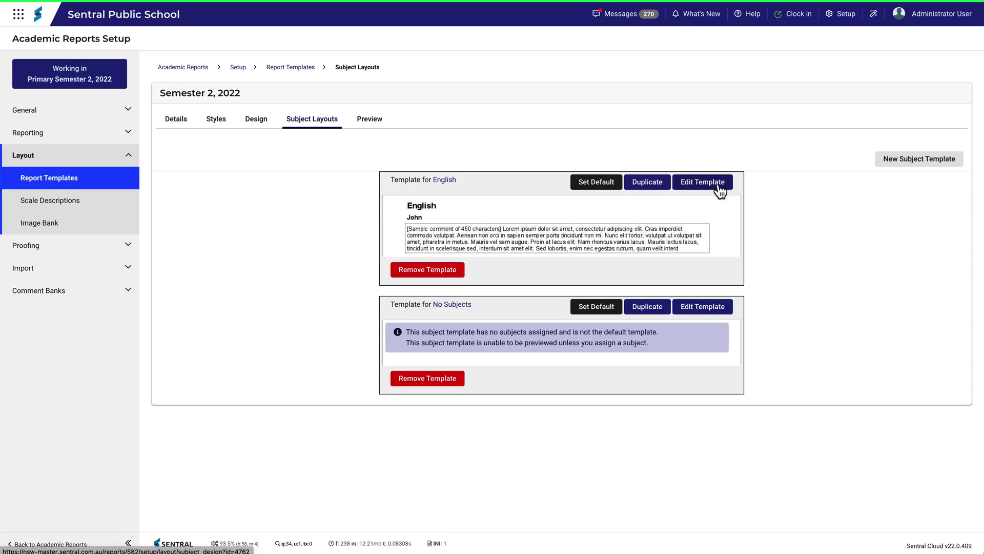
left_click(717, 186)
left_click(916, 164)
scroll(979, 284, "down", 15)
scroll(979, 283, "down", 2)
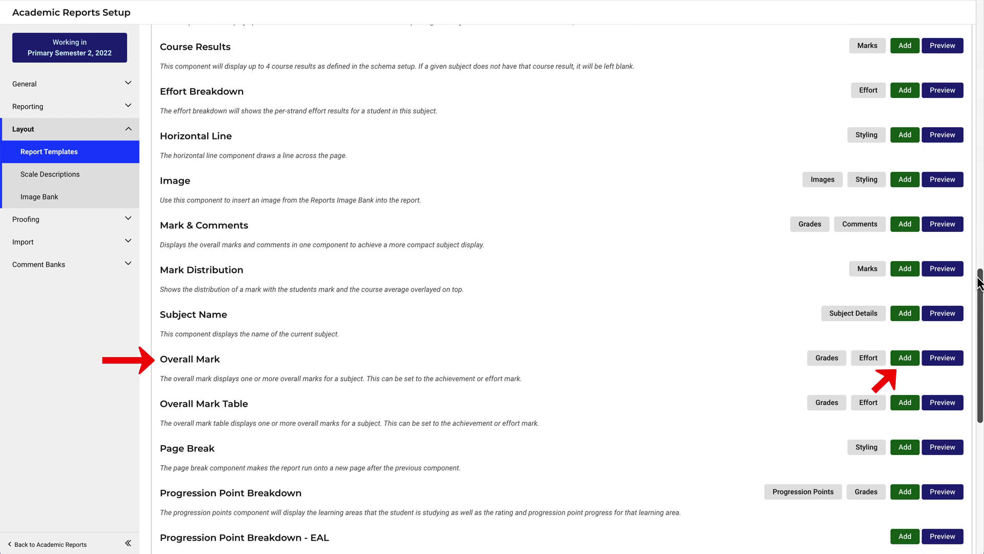
left_click(904, 359)
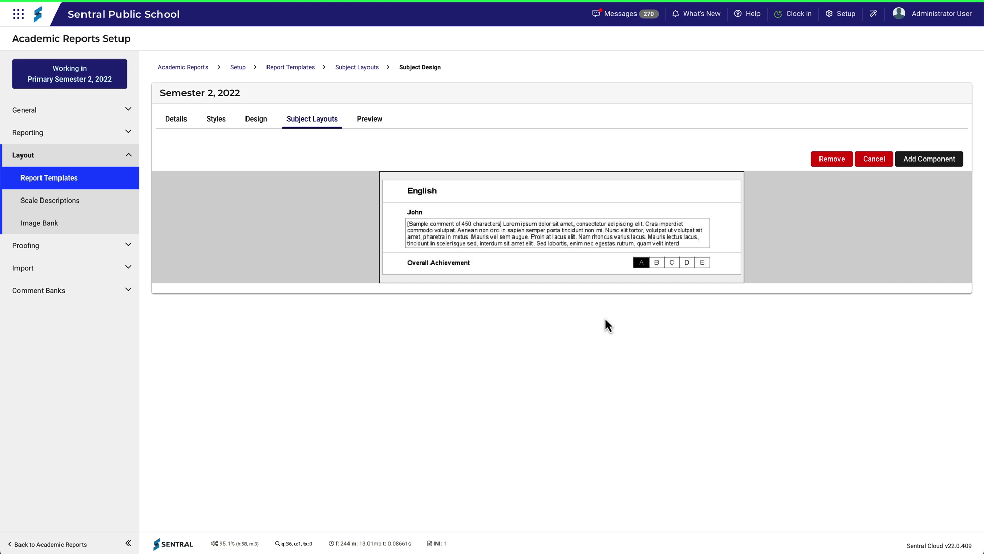
Step: Also assign Mathematics, Creative Arts and HSIE to the English template and save
left_click(323, 126)
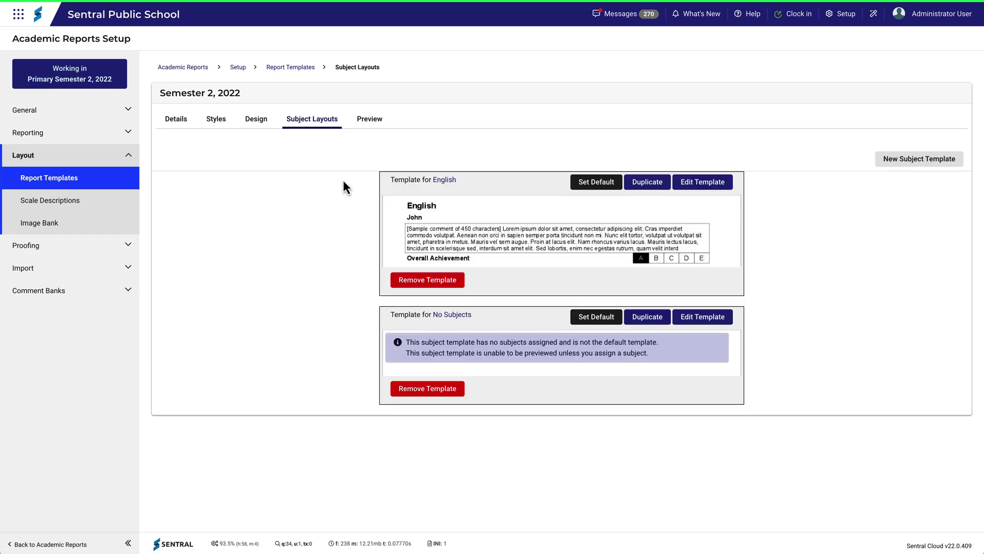
left_click(444, 180)
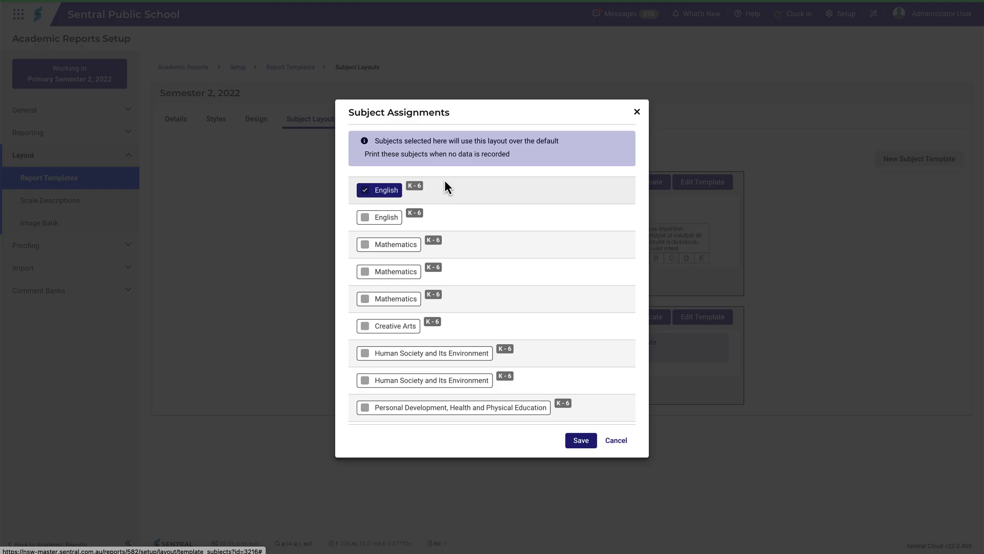
left_click(407, 248)
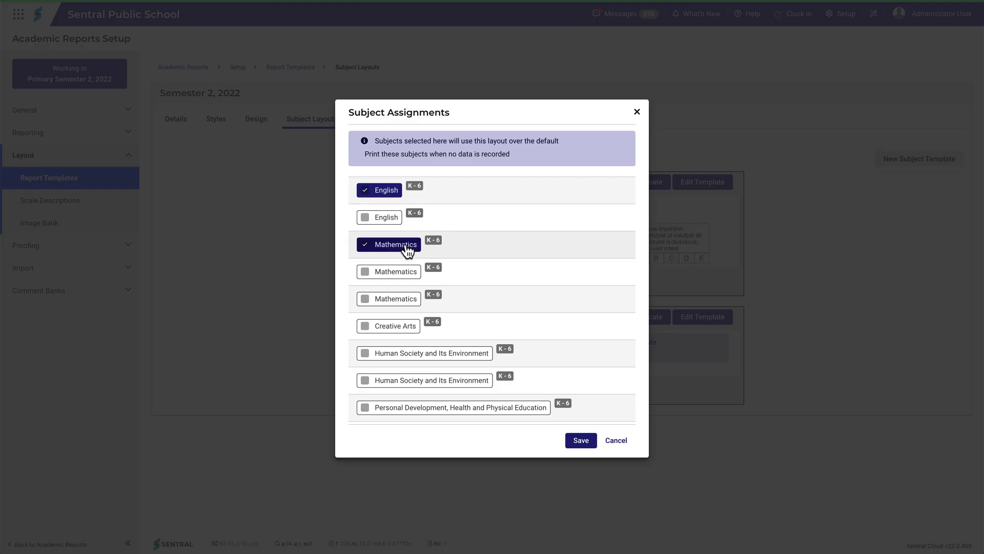
left_click(407, 326)
left_click(410, 355)
left_click(587, 442)
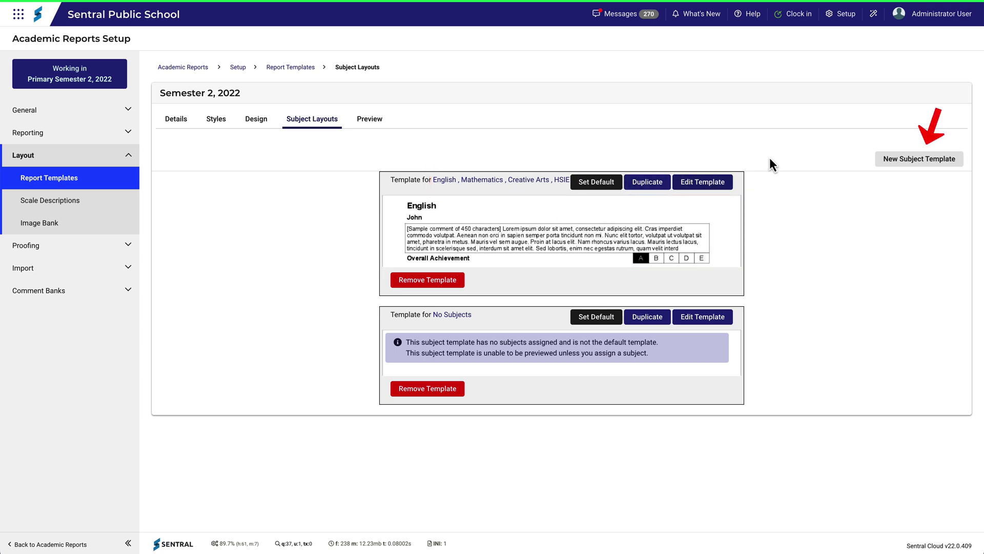
Step: Create a new subject template with the Blank layout and return to the Subject Layouts list
left_click(903, 159)
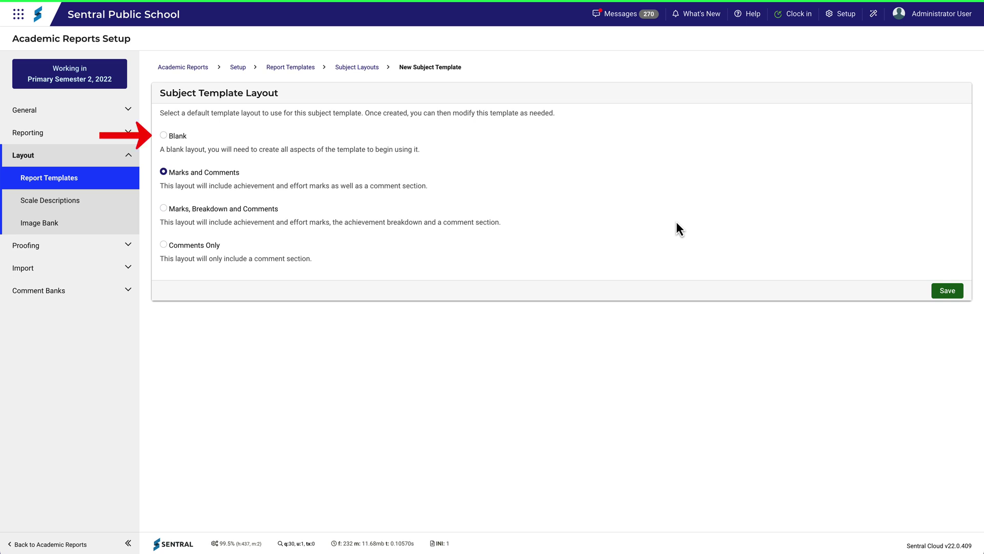
left_click(164, 136)
left_click(942, 298)
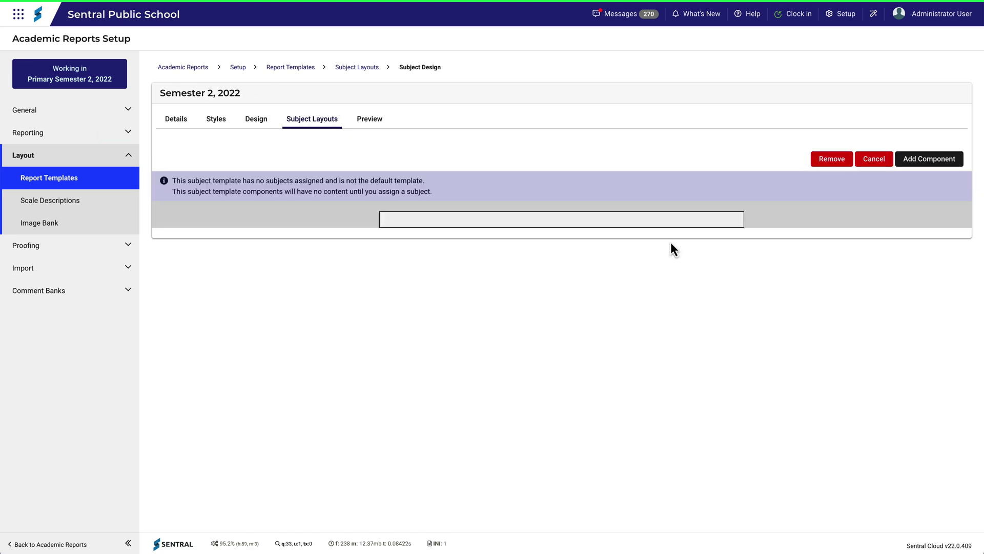
left_click(320, 125)
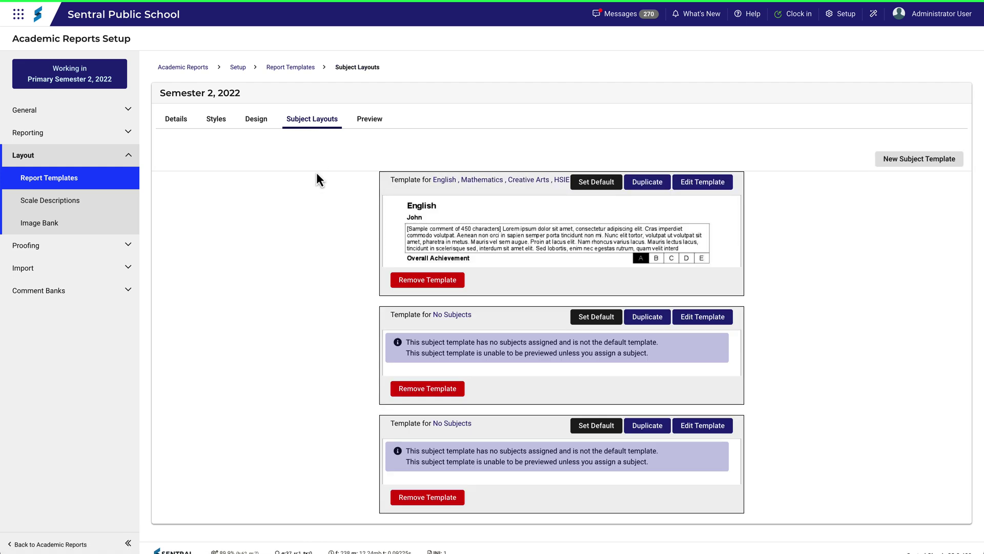